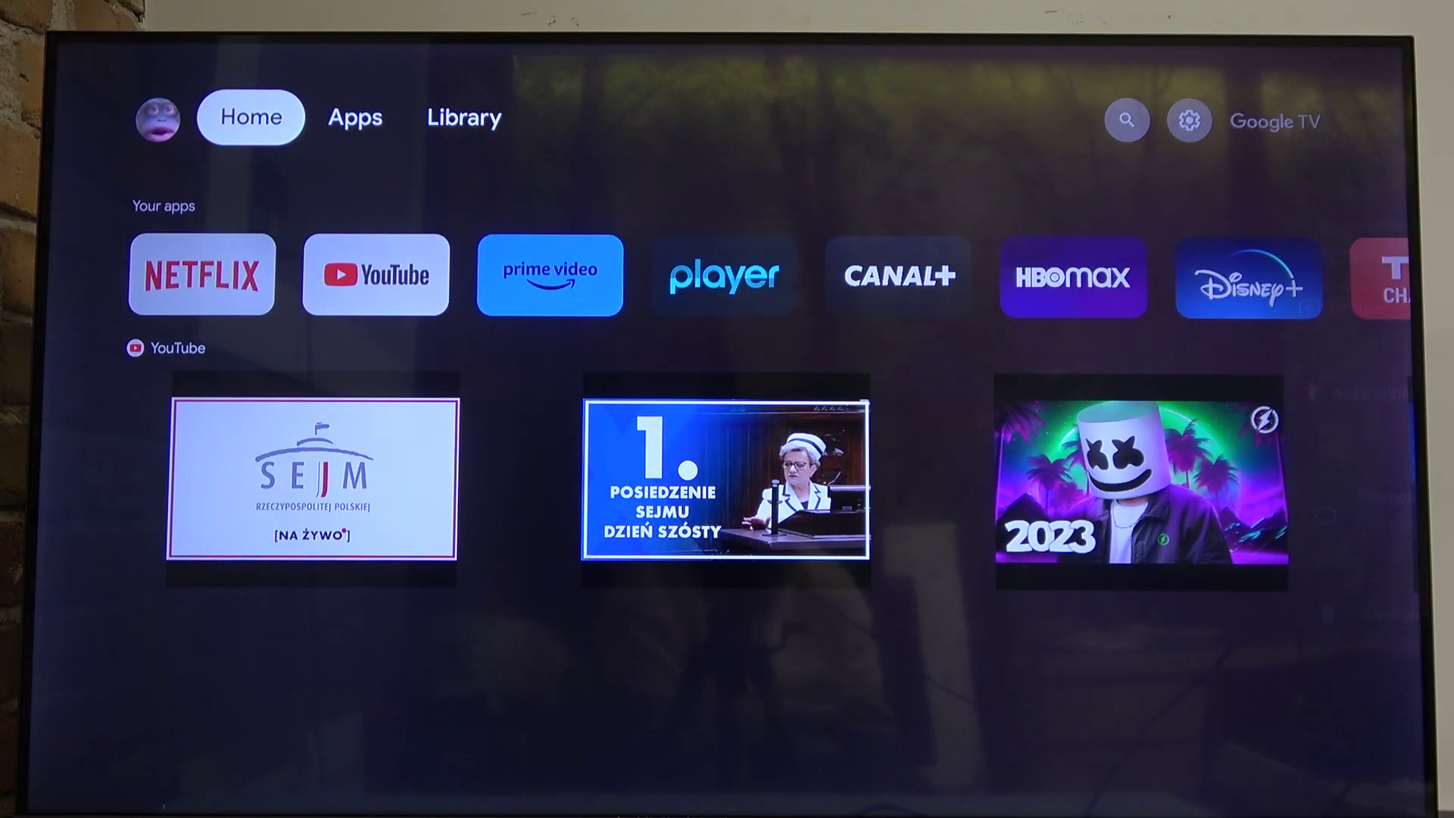
# Step: Open the full settings list from Quick Settings and enter System
pyautogui.press('super')
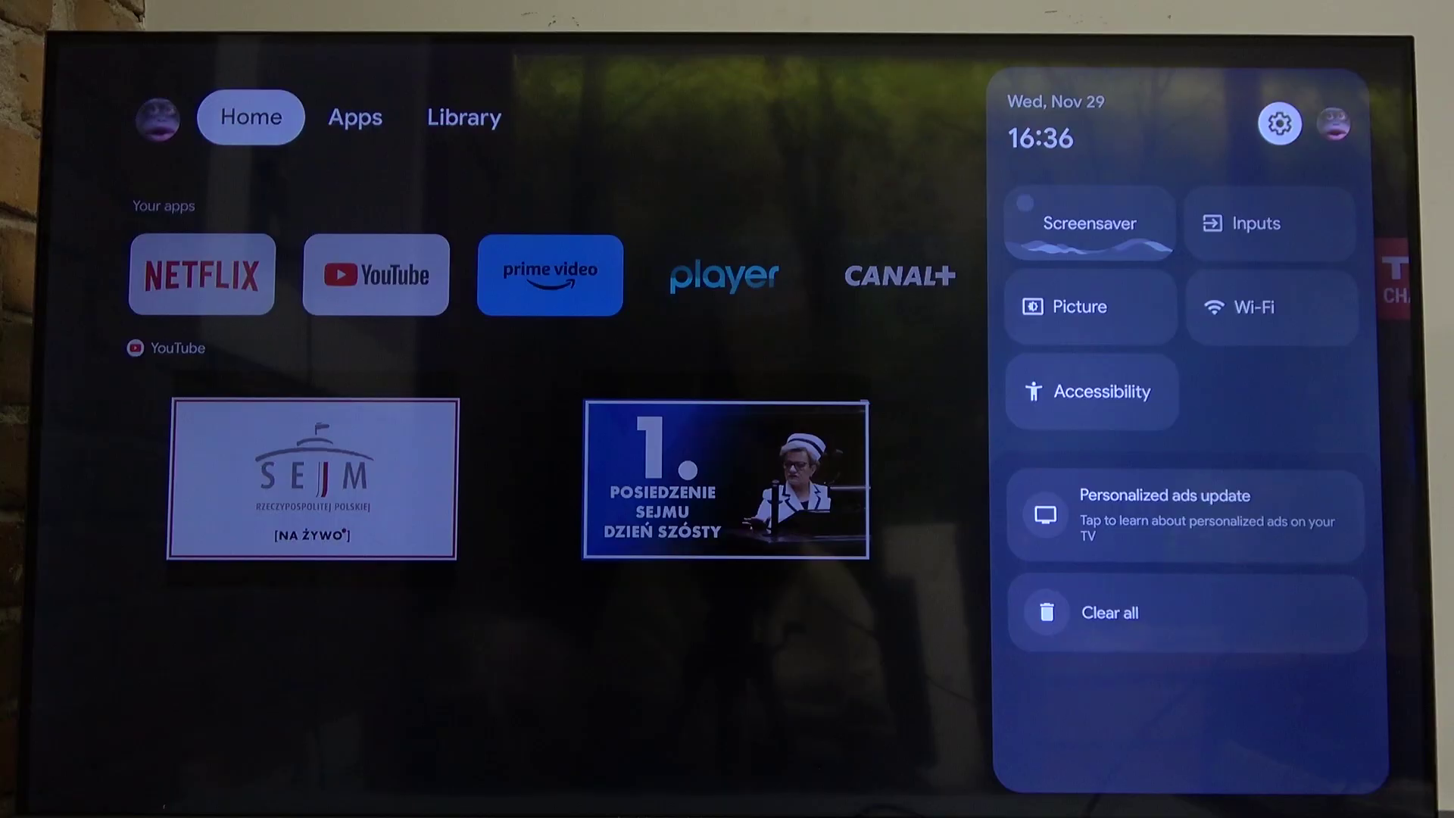
pyautogui.press('Return')
pyautogui.press('Down')
pyautogui.press('Down')
pyautogui.press('Down')
pyautogui.press('Down')
pyautogui.press('Down')
pyautogui.press('Down')
pyautogui.press('Return')
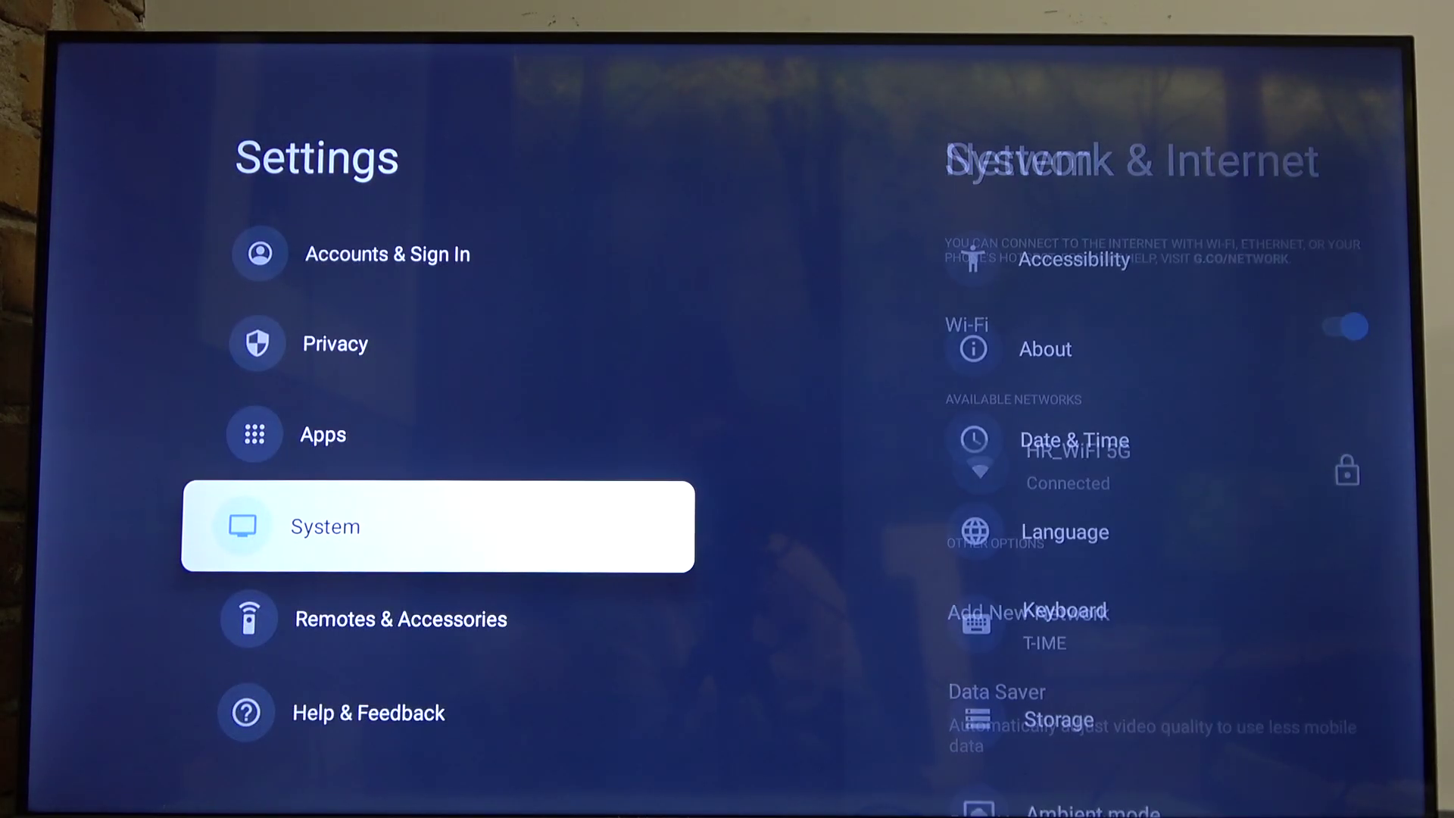
pyautogui.press('Down')
# Step: Go to About > Software Update, leaving the auto update option highlighted
pyautogui.press('Return')
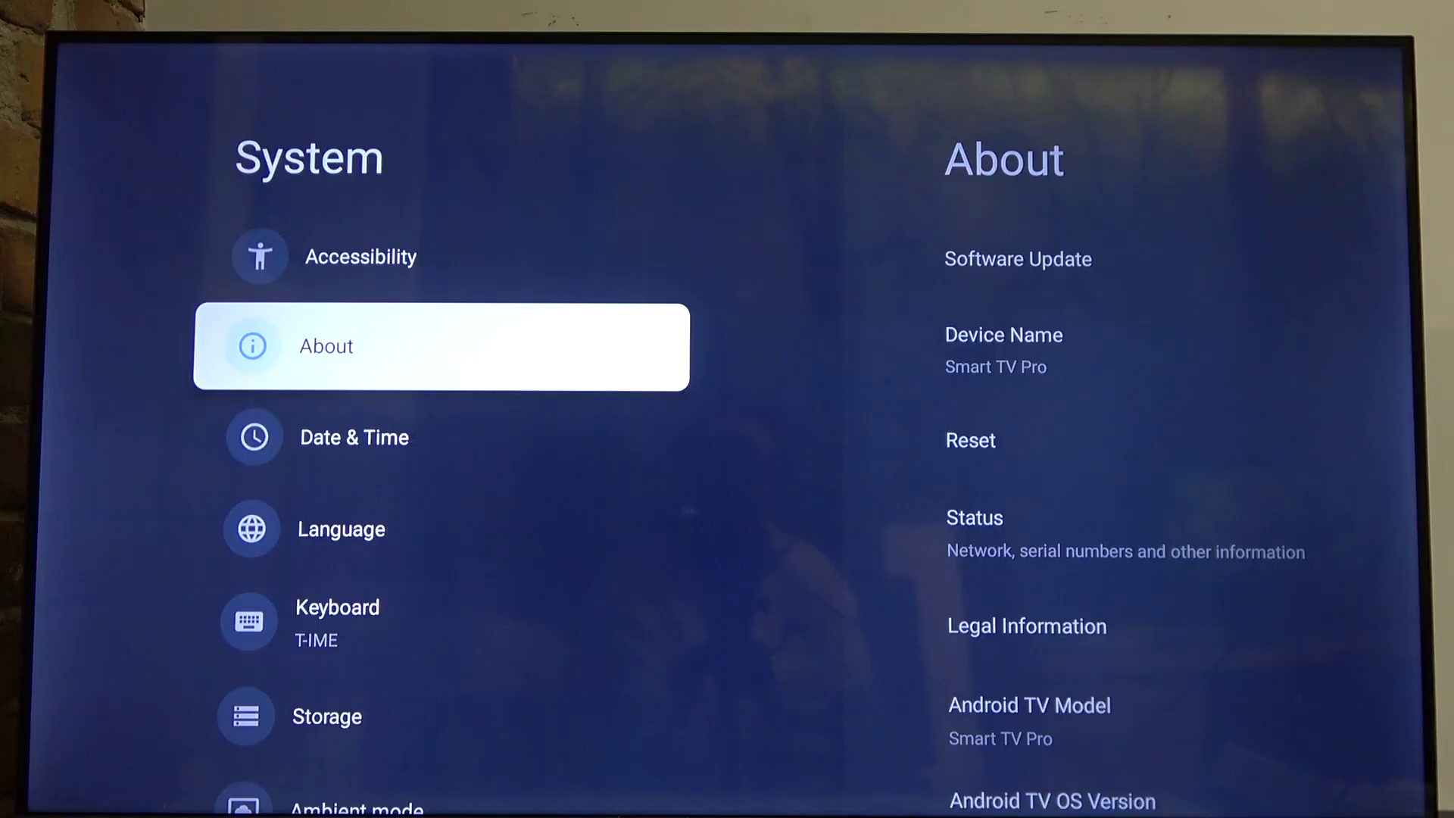
pyautogui.press('Return')
pyautogui.press('Return')
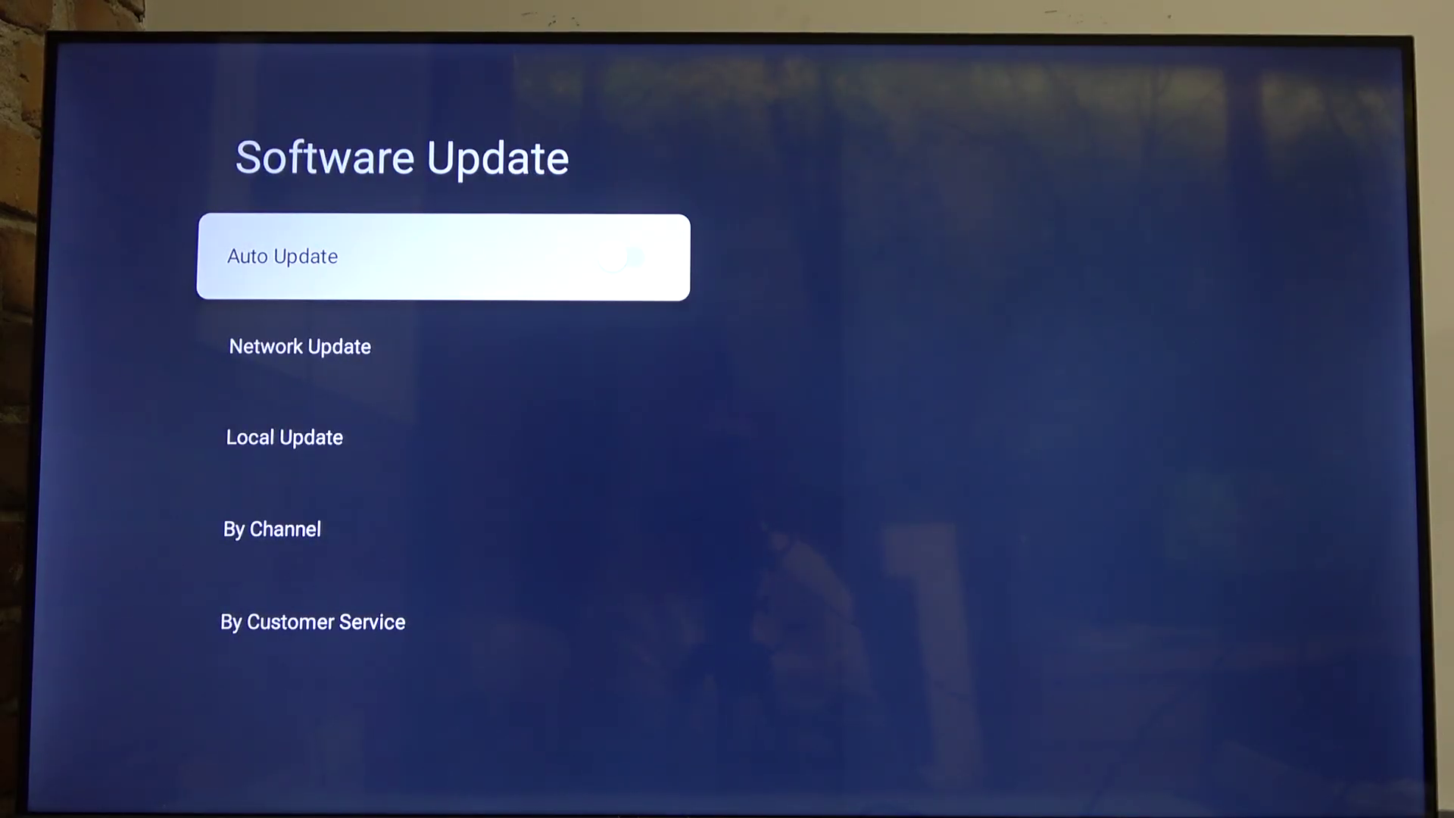
pyautogui.press('Down')
pyautogui.press('Up')
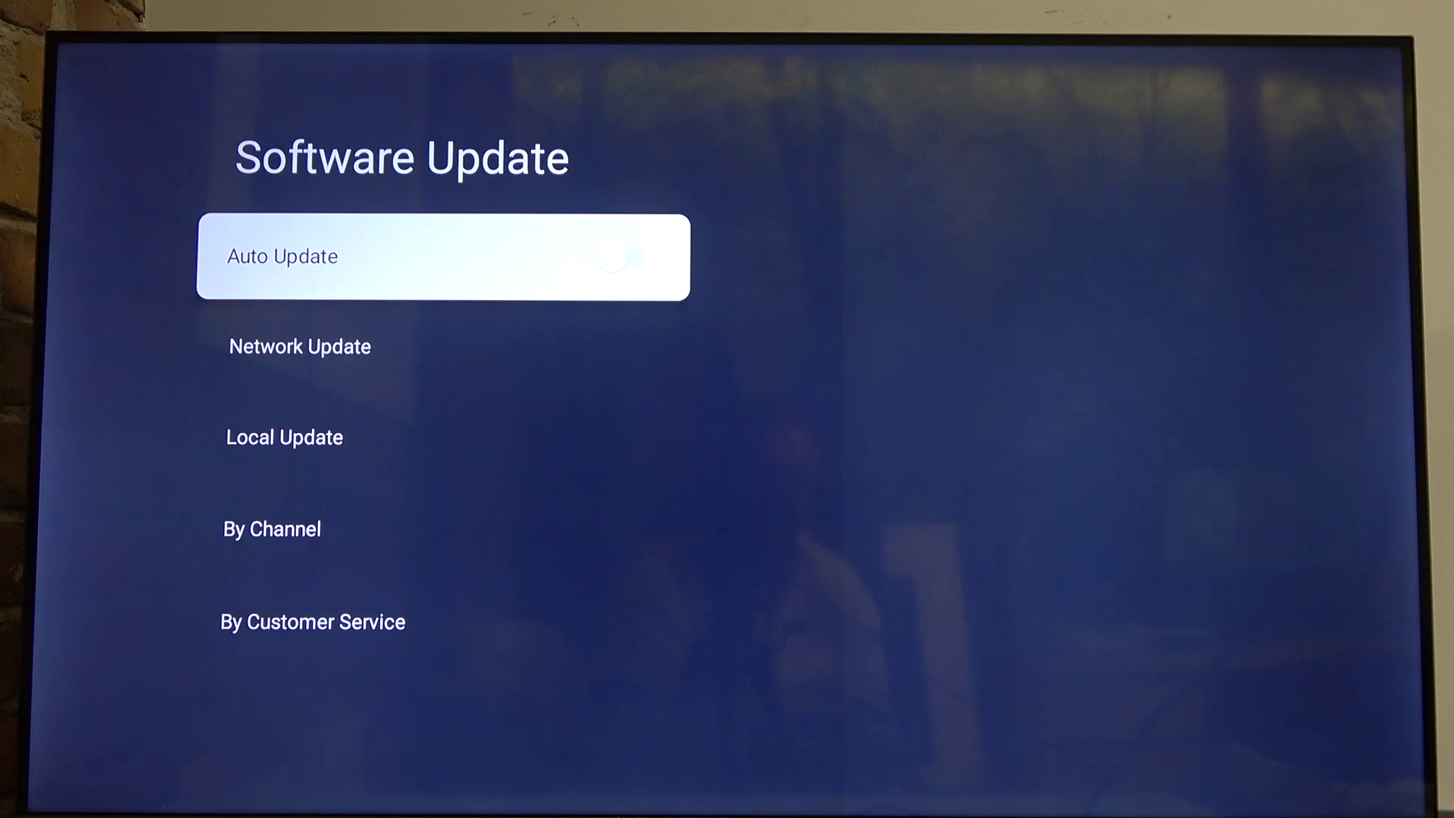
# Step: Run a Network Update system check, confirming version V8-R51MT05-LF1V523 is up to date
pyautogui.press('Down')
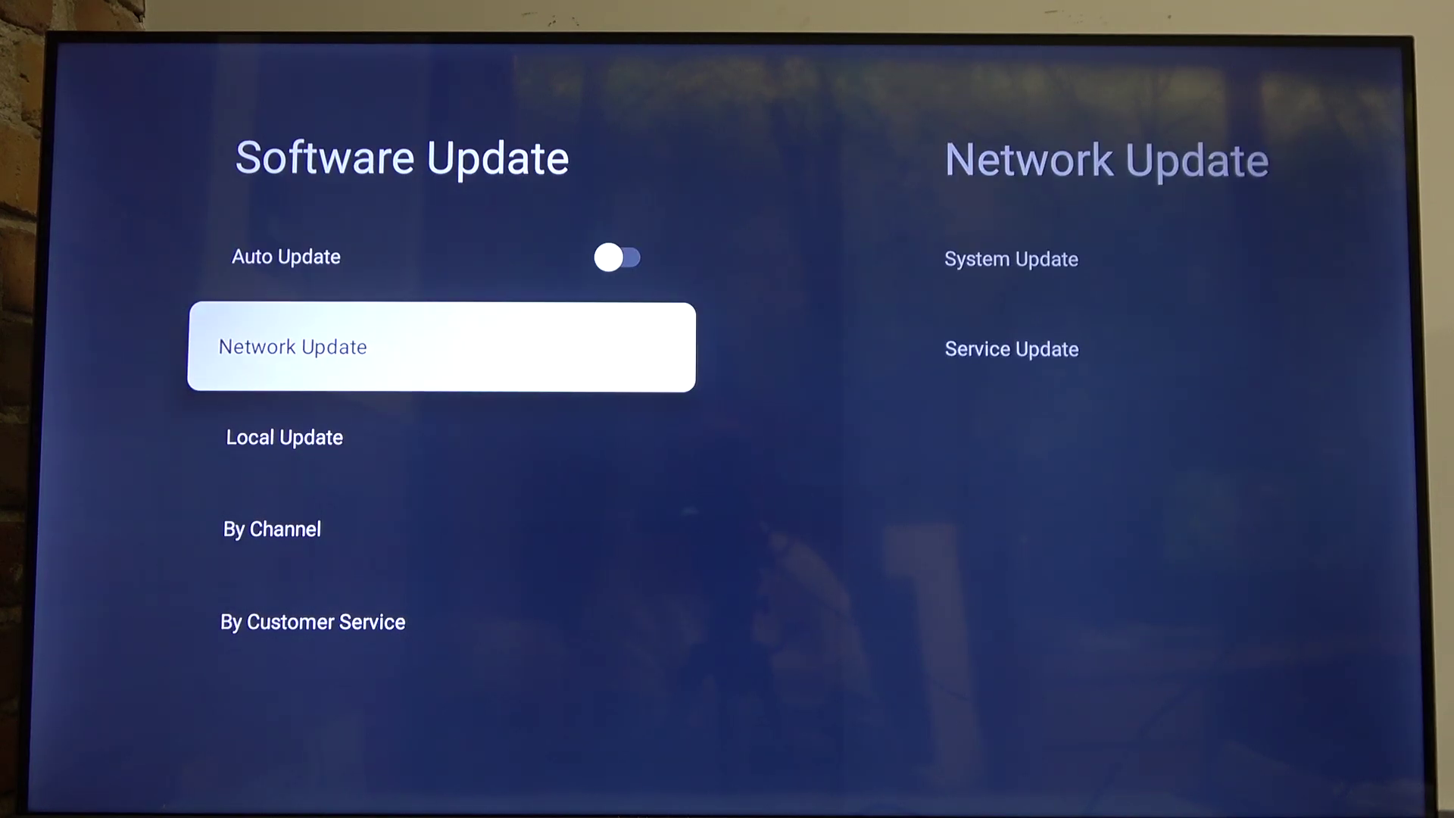
pyautogui.press('Return')
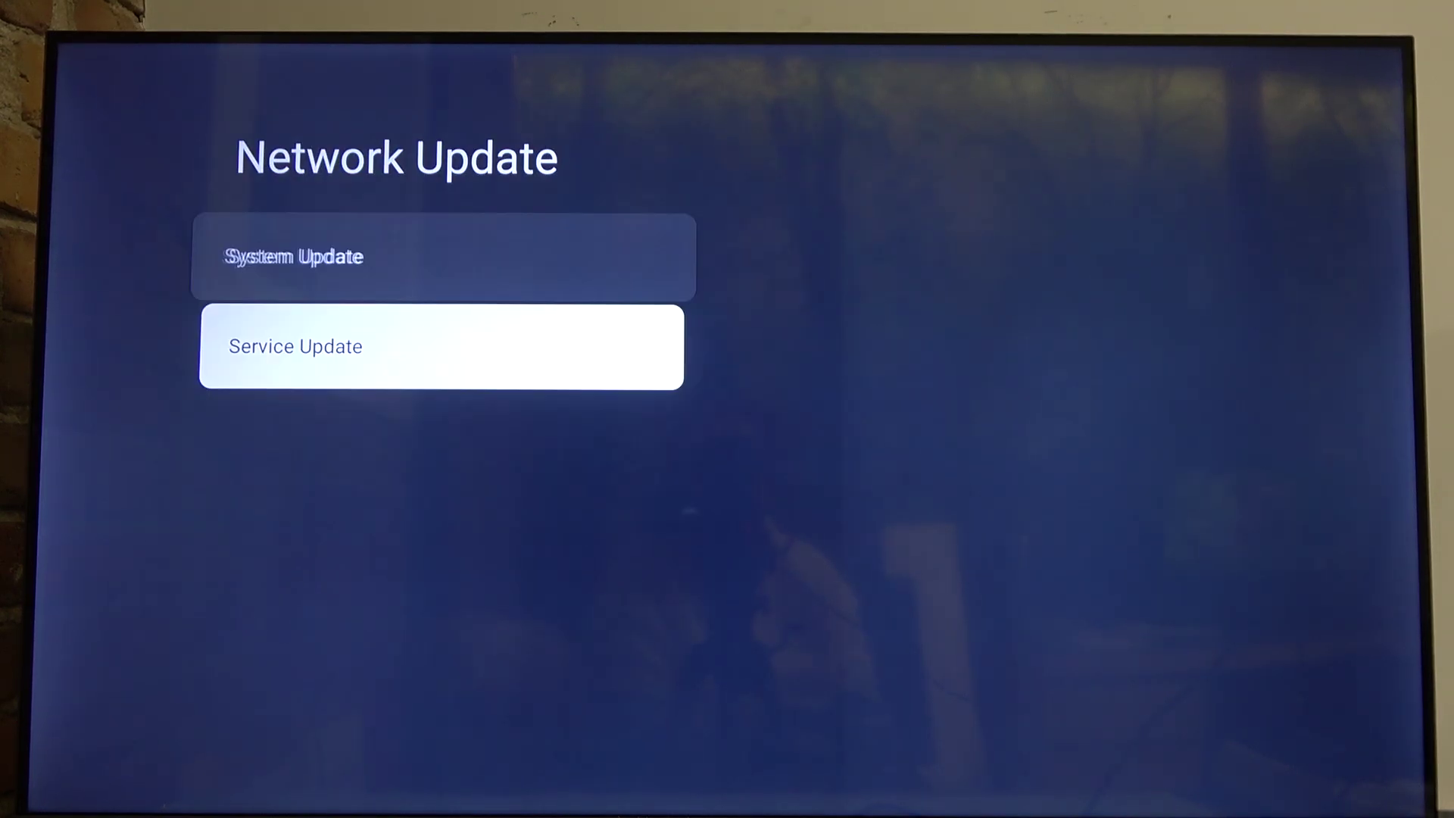
pyautogui.press('Return')
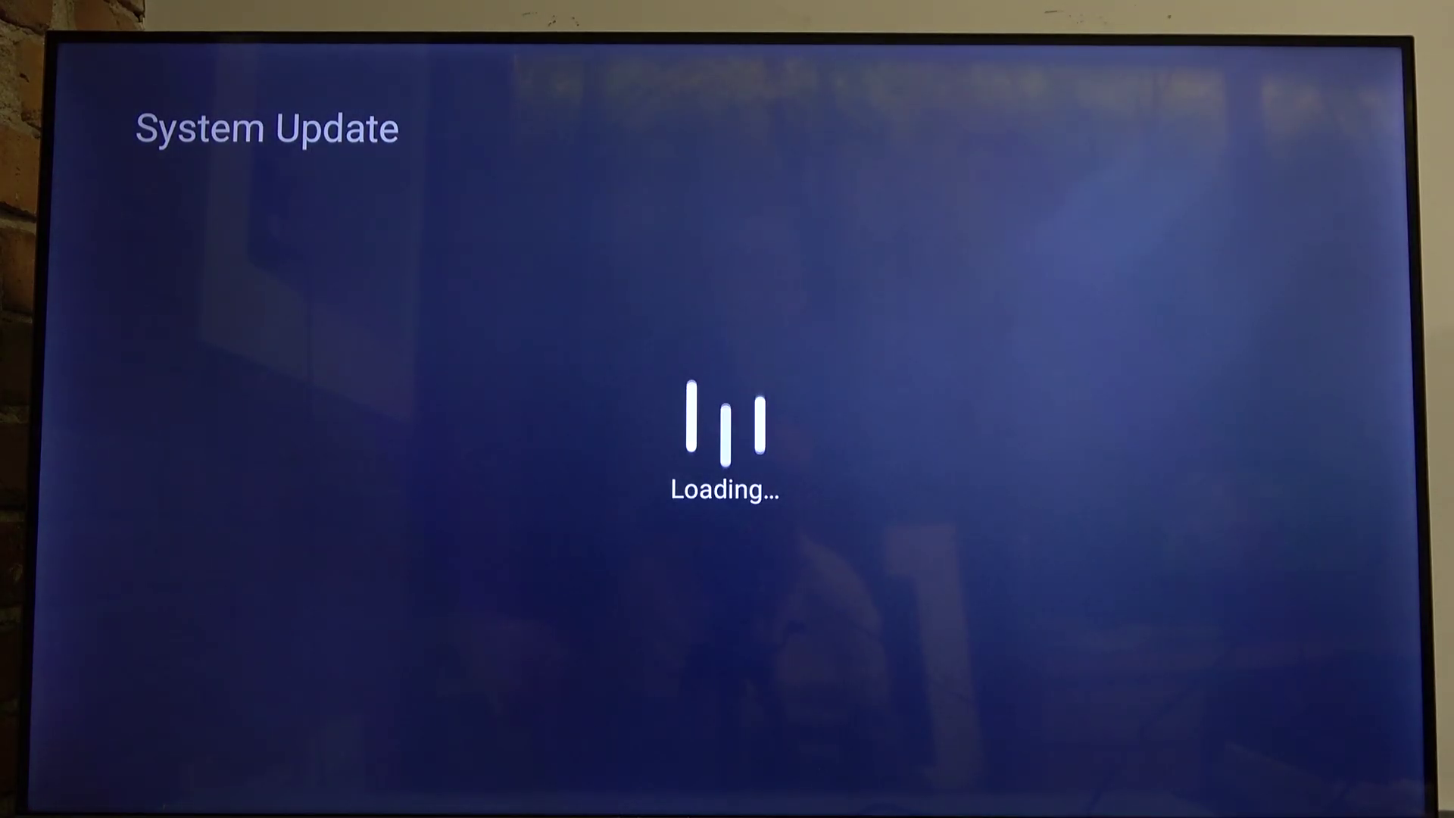
pyautogui.press('Right')
pyautogui.press('Left')
pyautogui.press('Return')
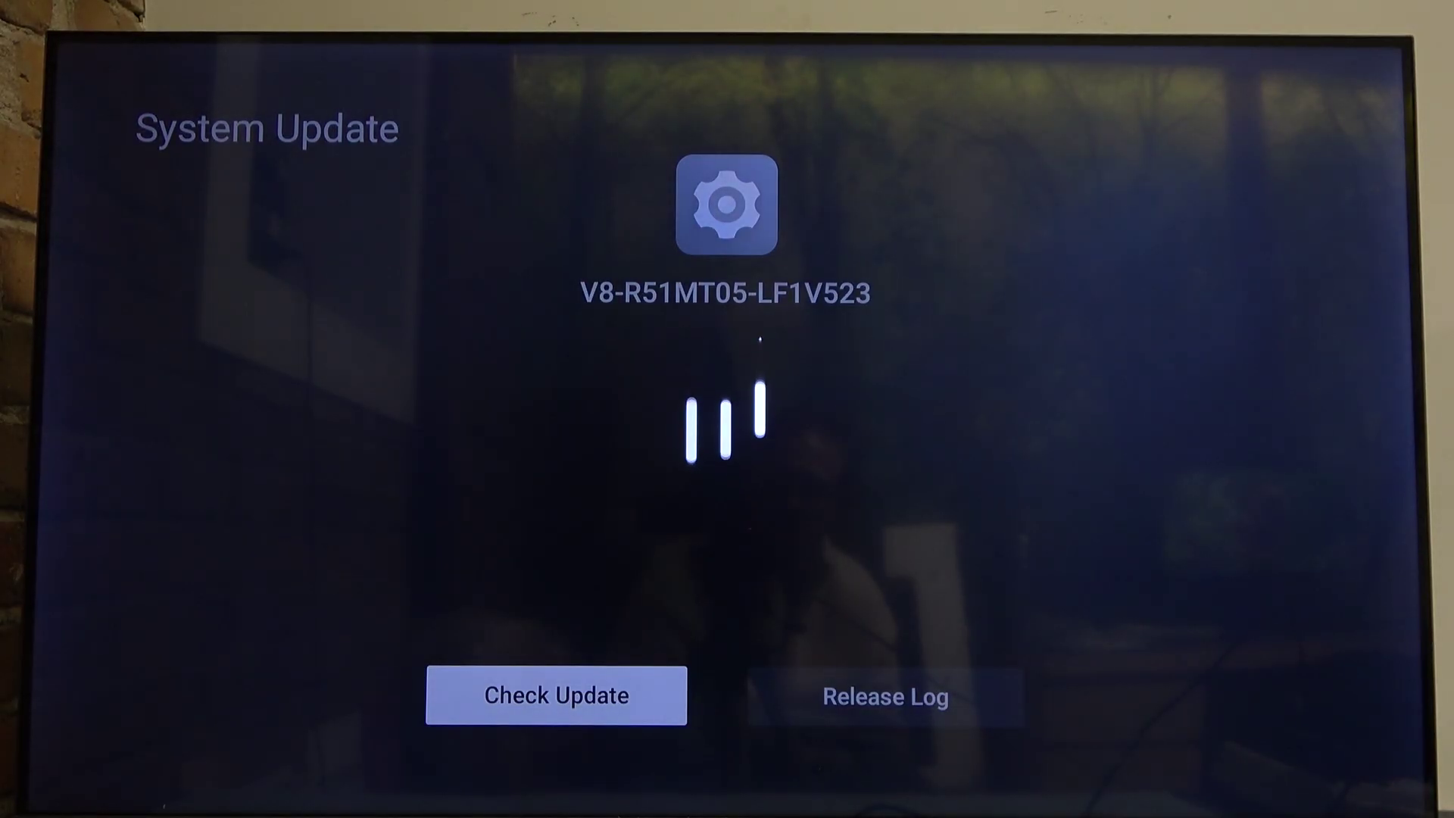
pyautogui.press('Right')
pyautogui.press('Left')
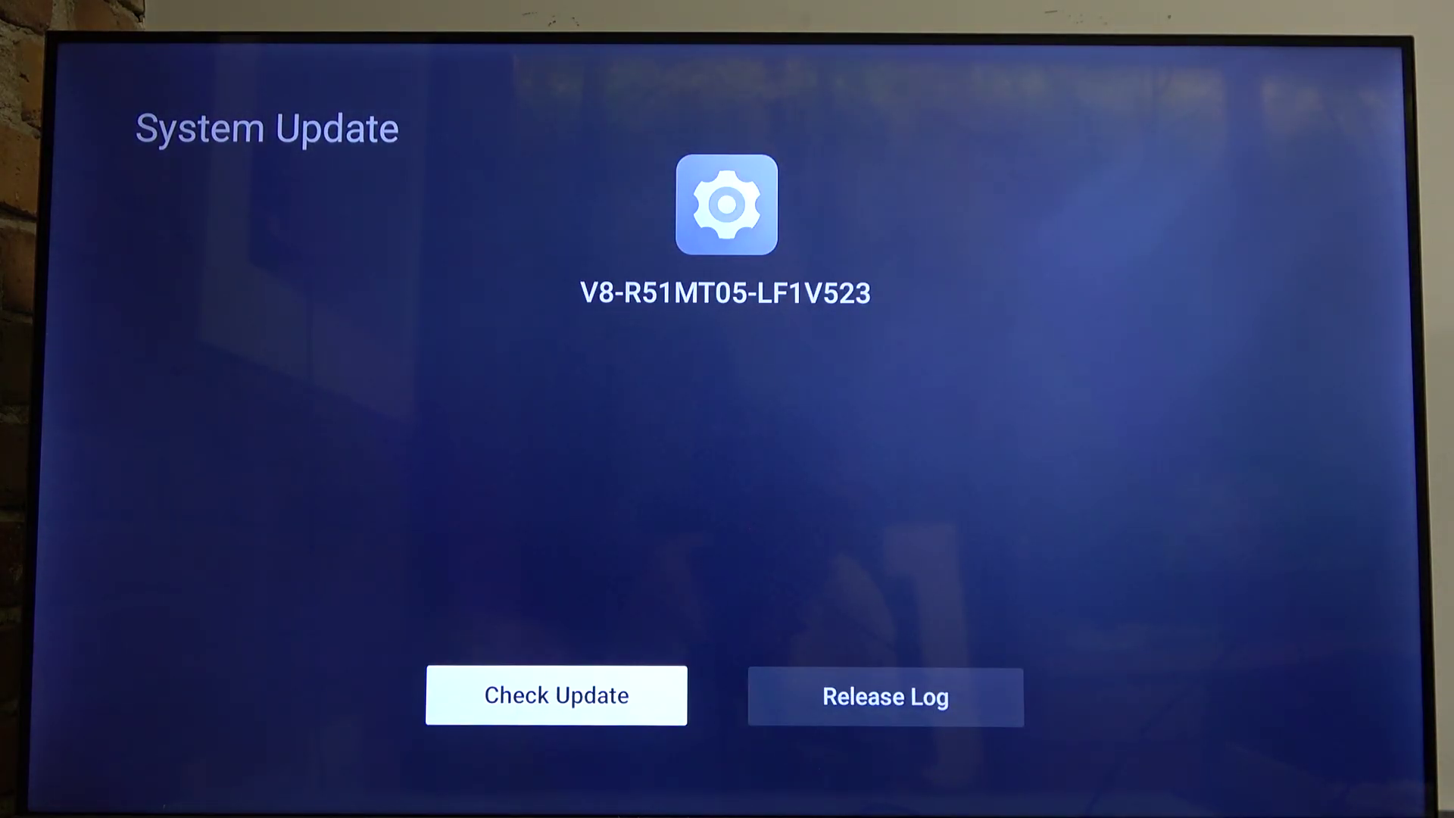
# Step: Run the Service Update check (2022.10.31, no update needed) and back out toward Home
pyautogui.press('Escape')
pyautogui.press('Down')
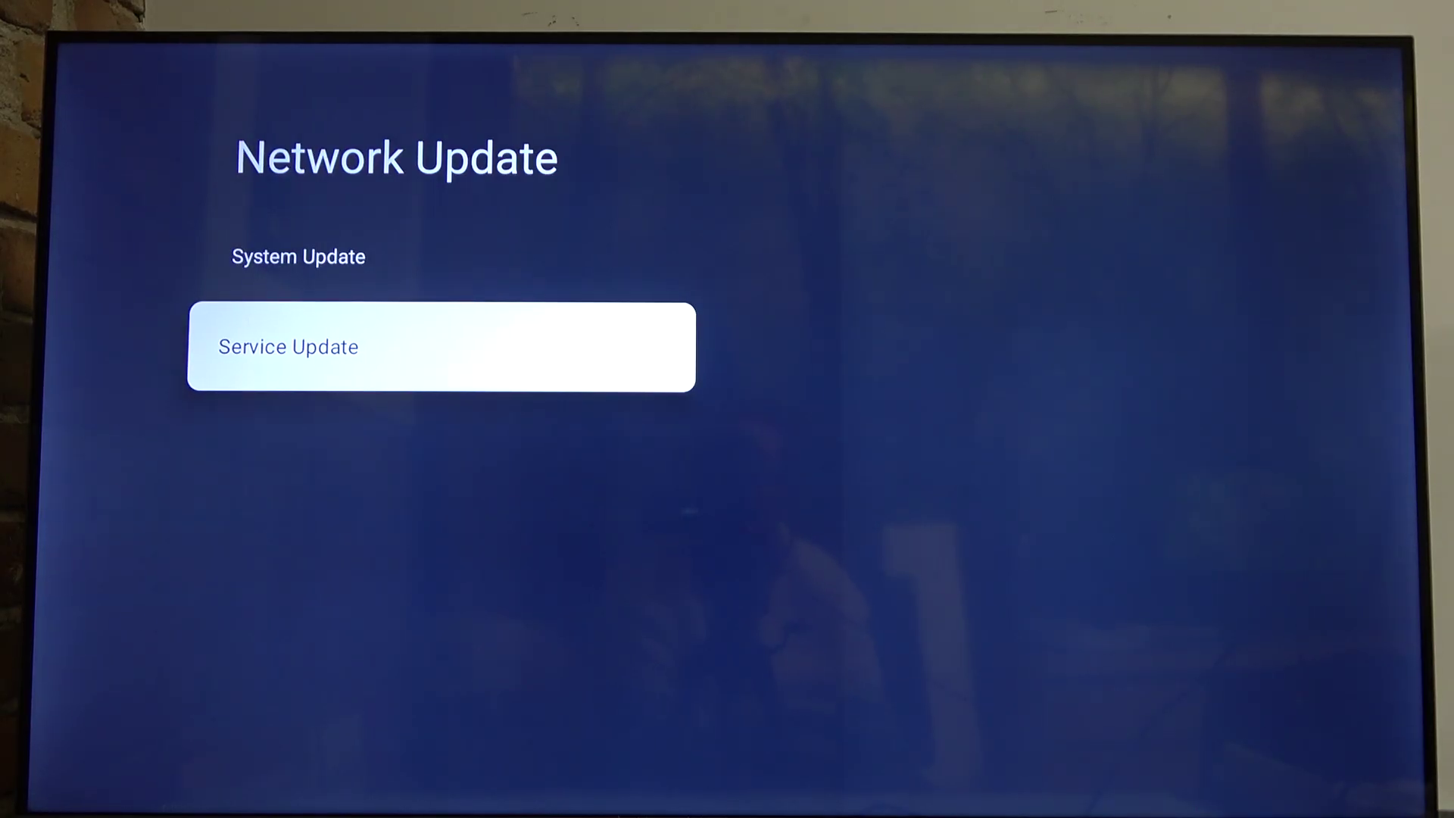
pyautogui.press('Return')
pyautogui.press('Down')
pyautogui.press('Return')
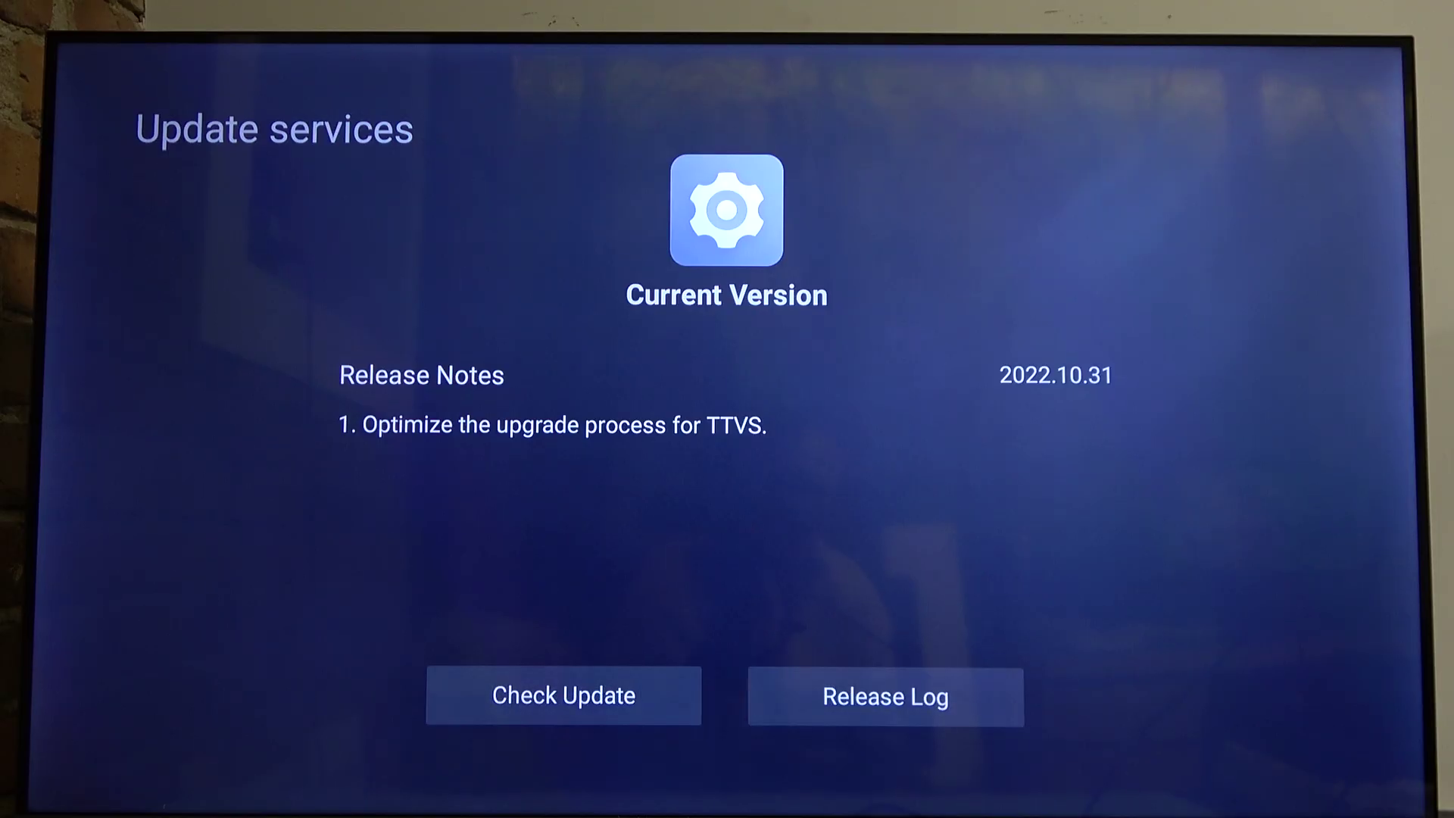
pyautogui.press('Escape')
pyautogui.press('Escape')
pyautogui.press('Escape')
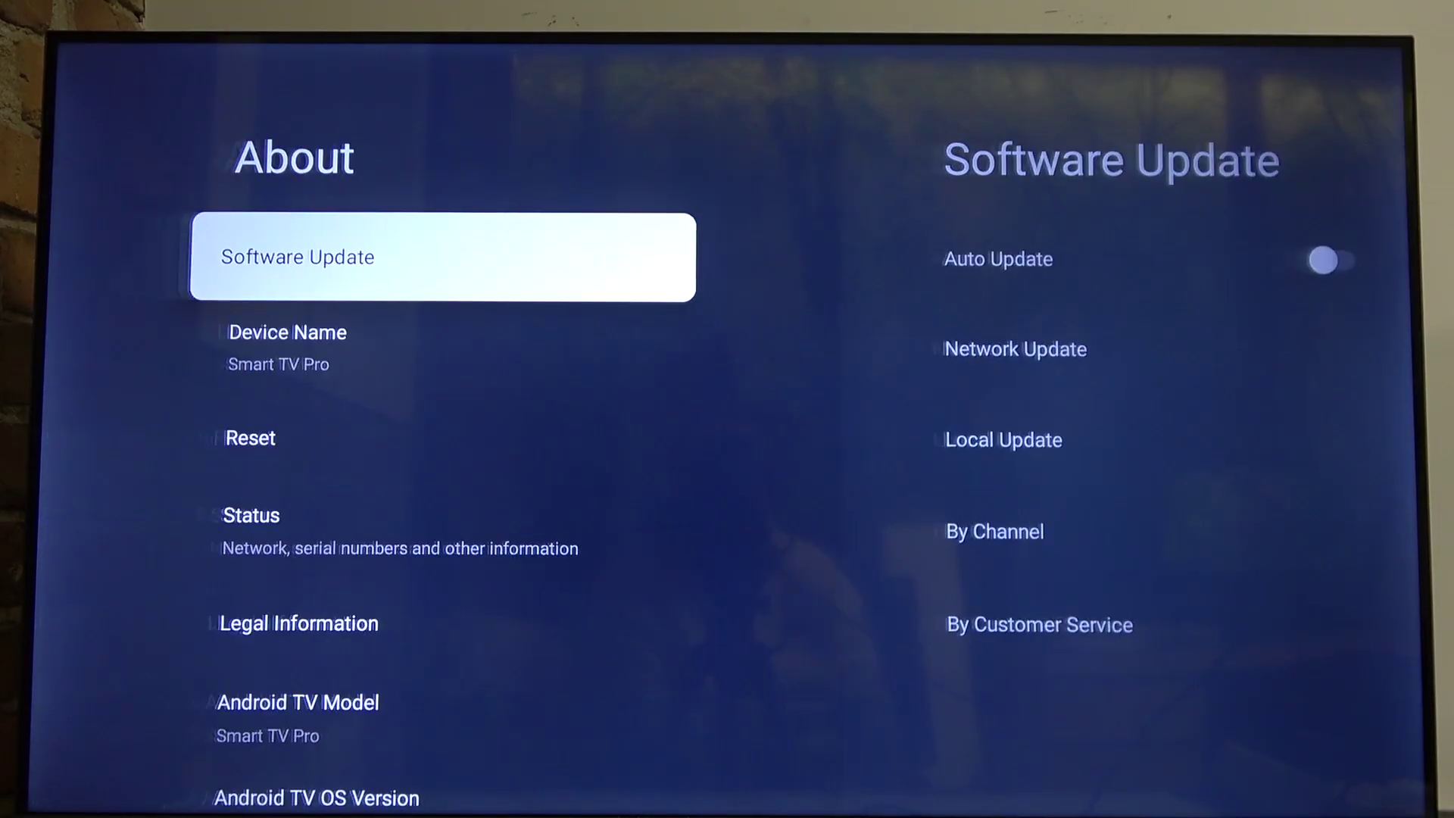
pyautogui.press('Escape')
pyautogui.press('Escape')
pyautogui.press('Escape')
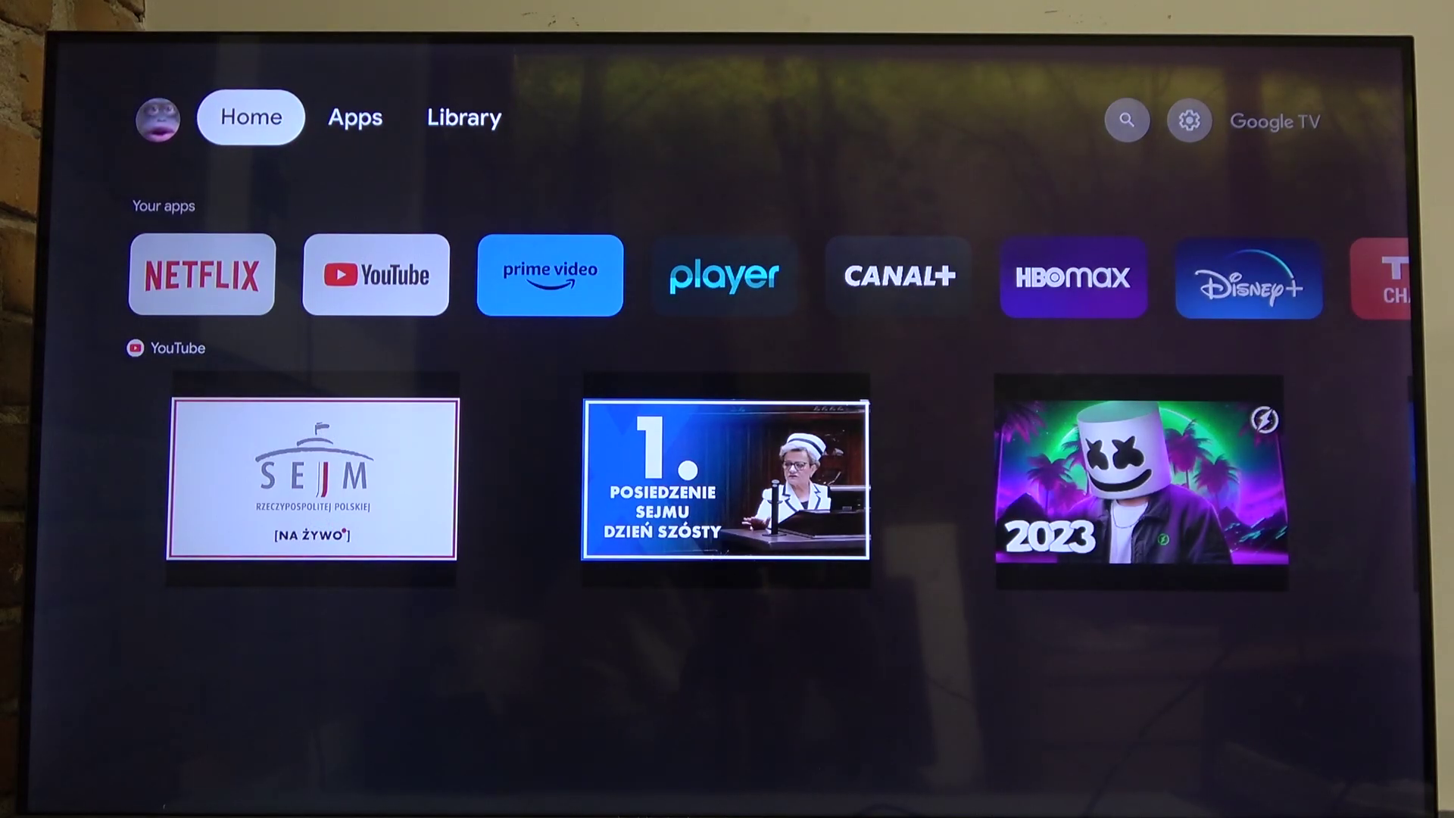